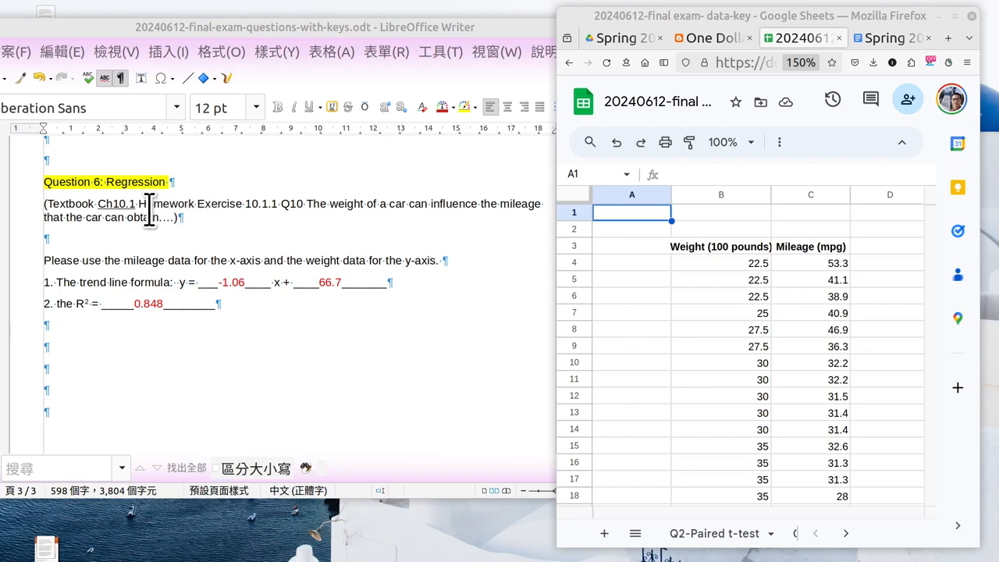
Highlight the Homework Exercise and car-weight phrases in the Writer question, then clear the highlight.
{"action": "left_click_drag", "start_coordinate": [139, 204], "coordinate": [242, 203]}
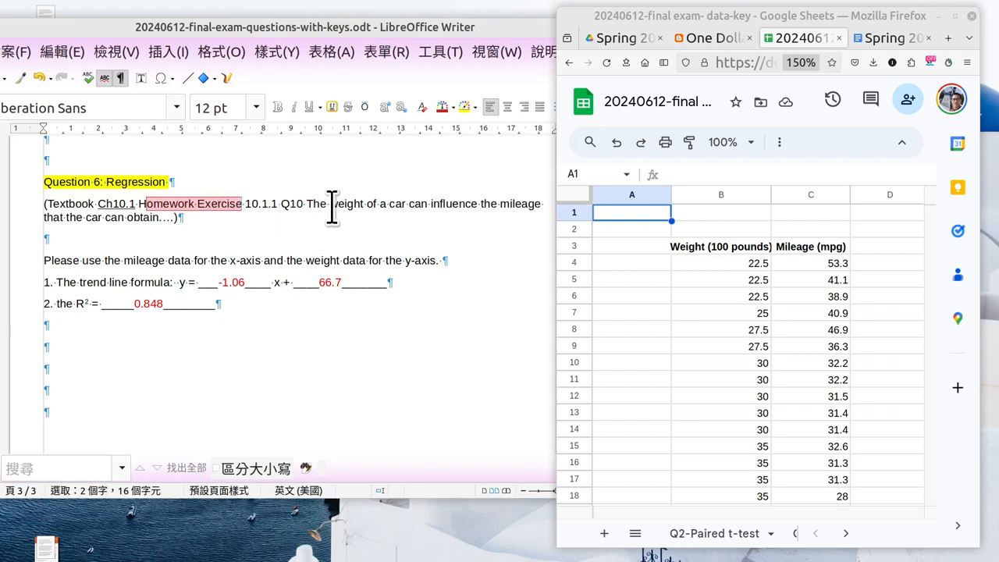
{"action": "left_click_drag", "start_coordinate": [329, 204], "coordinate": [525, 204]}
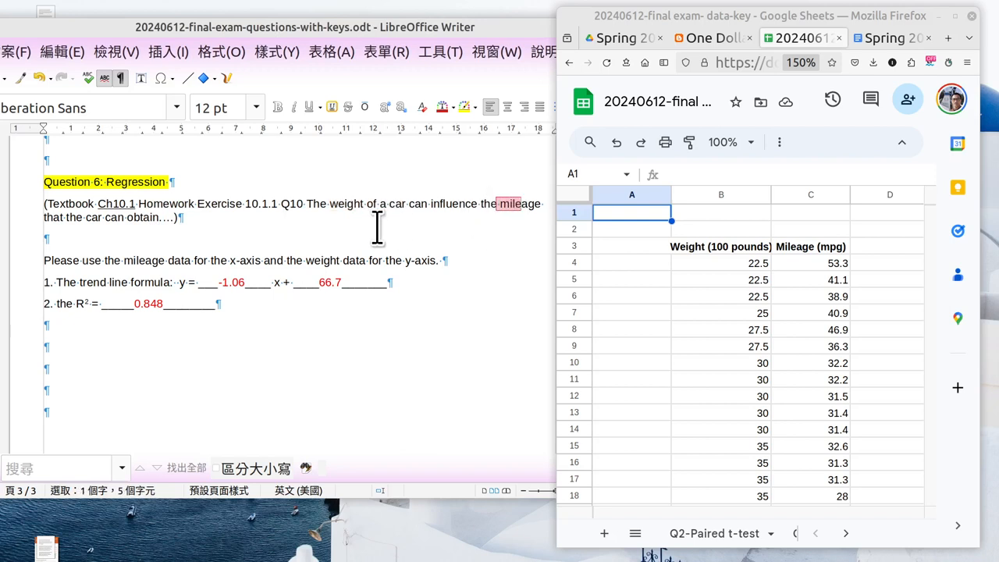
{"action": "left_click", "coordinate": [458, 313]}
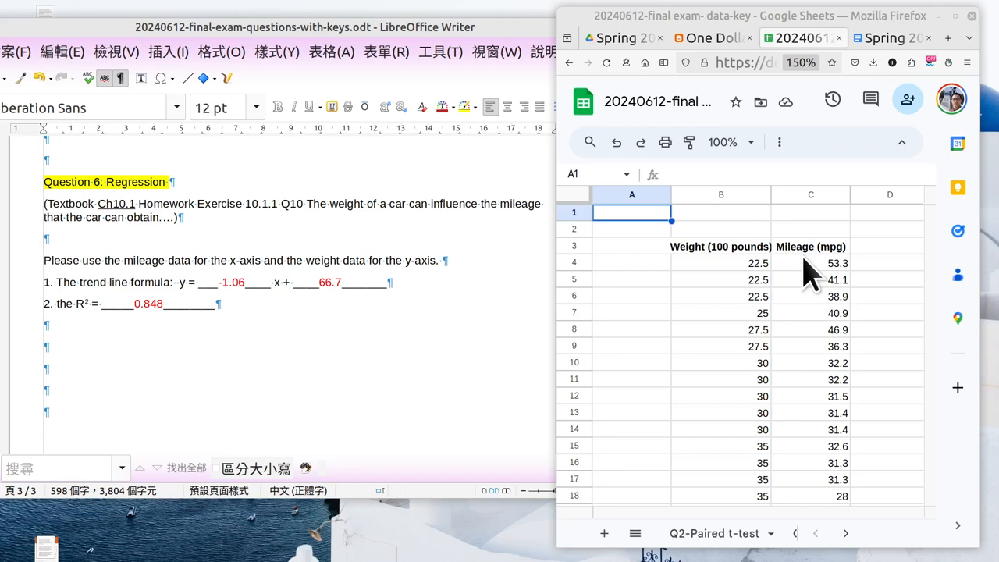
Maximize the spreadsheet to view the regression chart, then restore the smaller window.
{"action": "left_click", "coordinate": [954, 16]}
{"action": "scroll", "coordinate": [585, 422], "scroll_direction": "down", "scroll_amount": 5}
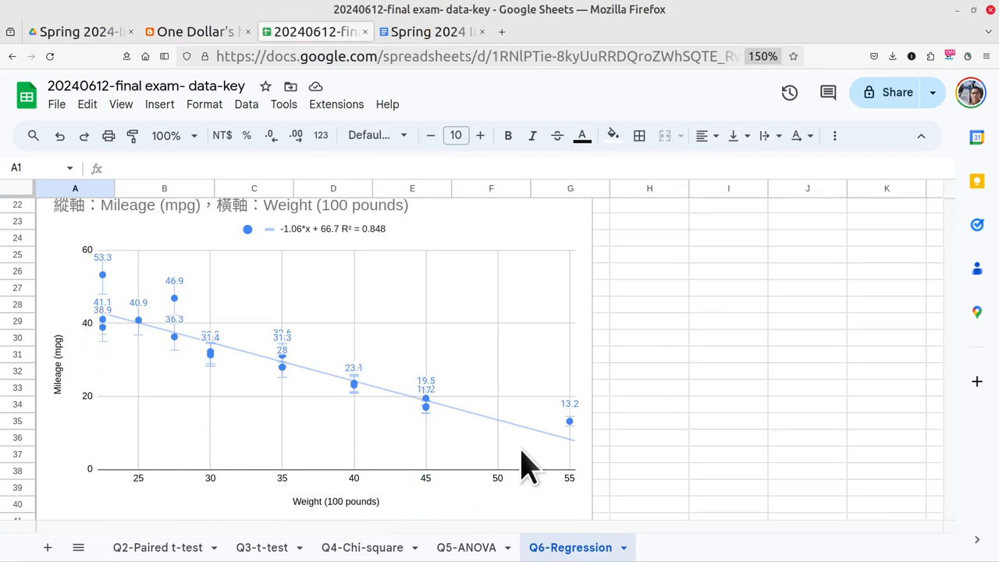
{"action": "left_click", "coordinate": [973, 9]}
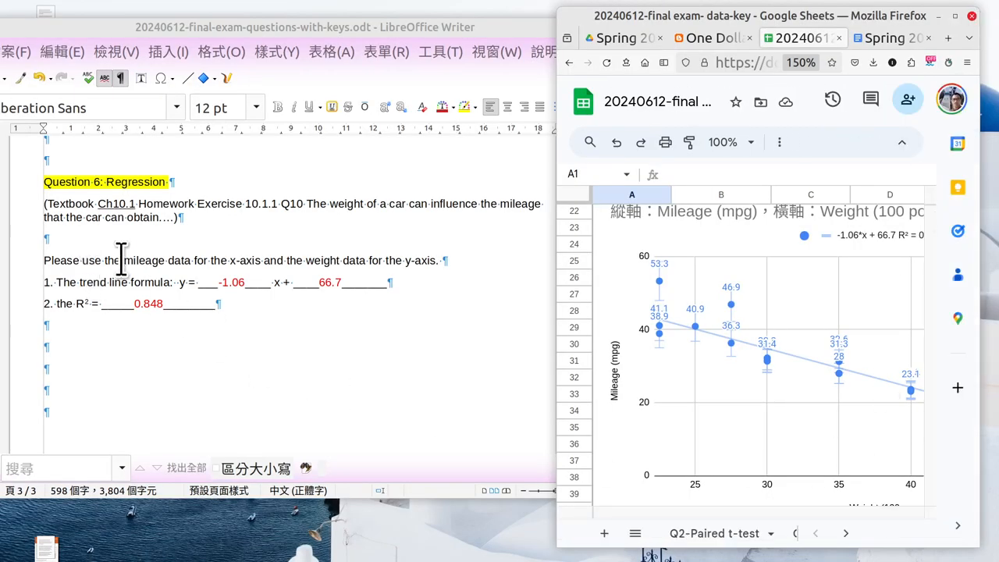
{"action": "mouse_move", "coordinate": [121, 260]}
{"action": "left_mouse_down"}
{"action": "mouse_move", "coordinate": [224, 252]}
{"action": "mouse_move", "coordinate": [437, 261]}
{"action": "left_mouse_up"}
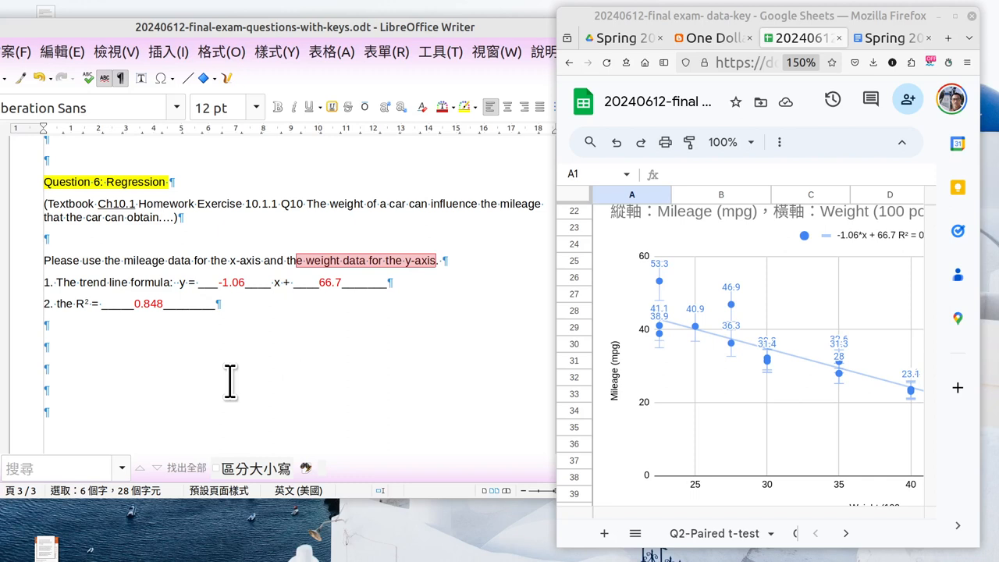
{"action": "left_click", "coordinate": [230, 381]}
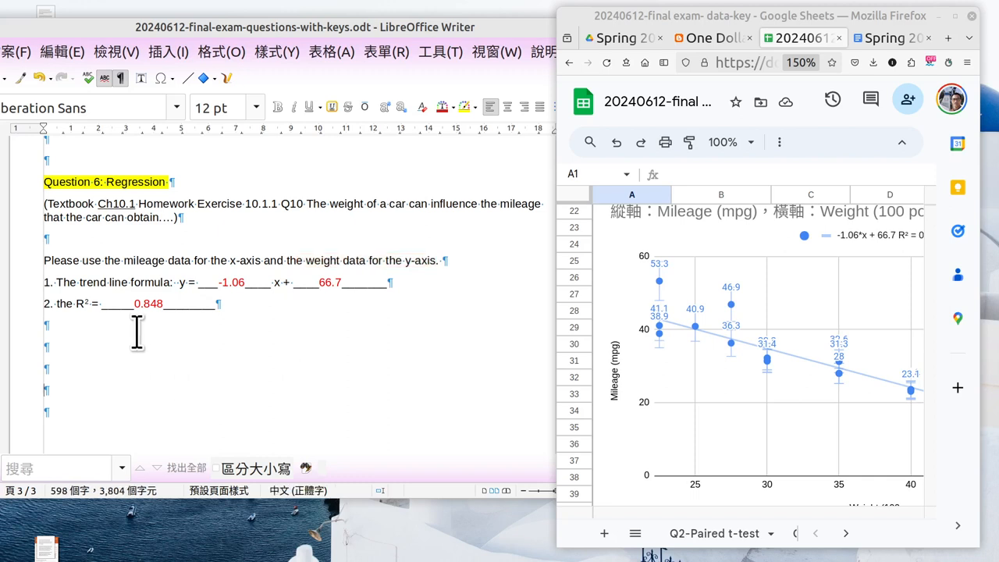
{"action": "mouse_move", "coordinate": [139, 282]}
{"action": "left_mouse_down"}
{"action": "mouse_move", "coordinate": [187, 282]}
{"action": "mouse_move", "coordinate": [57, 284]}
{"action": "left_mouse_up"}
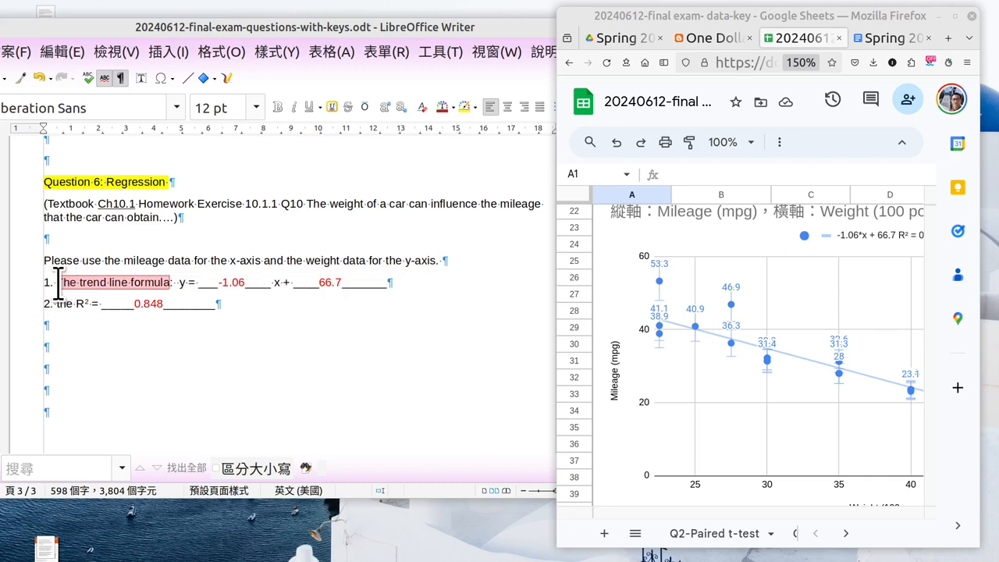
{"action": "left_click", "coordinate": [181, 412]}
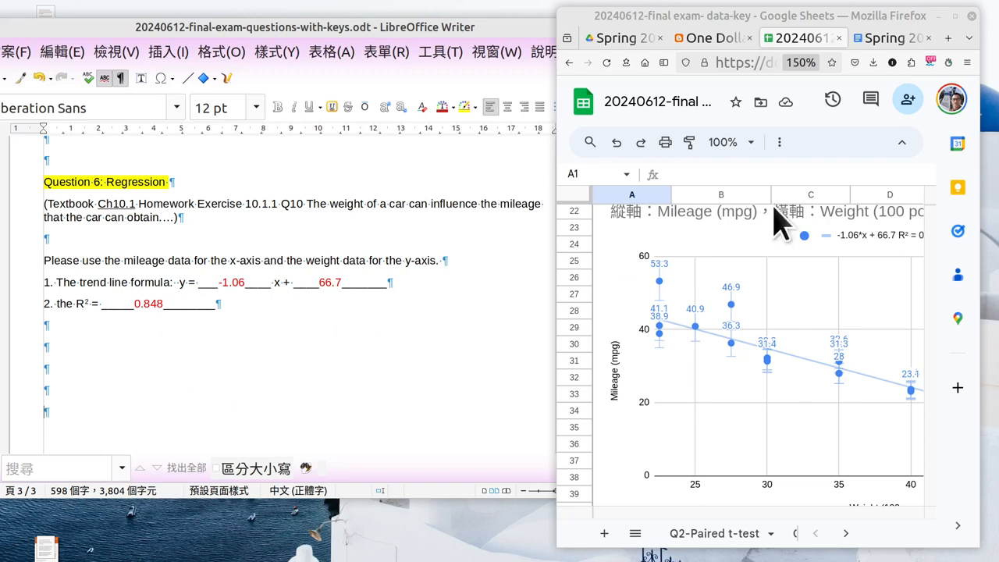
Select the weight and mileage data B4:C20 and bring up the Insert menu.
{"action": "left_click", "coordinate": [954, 15]}
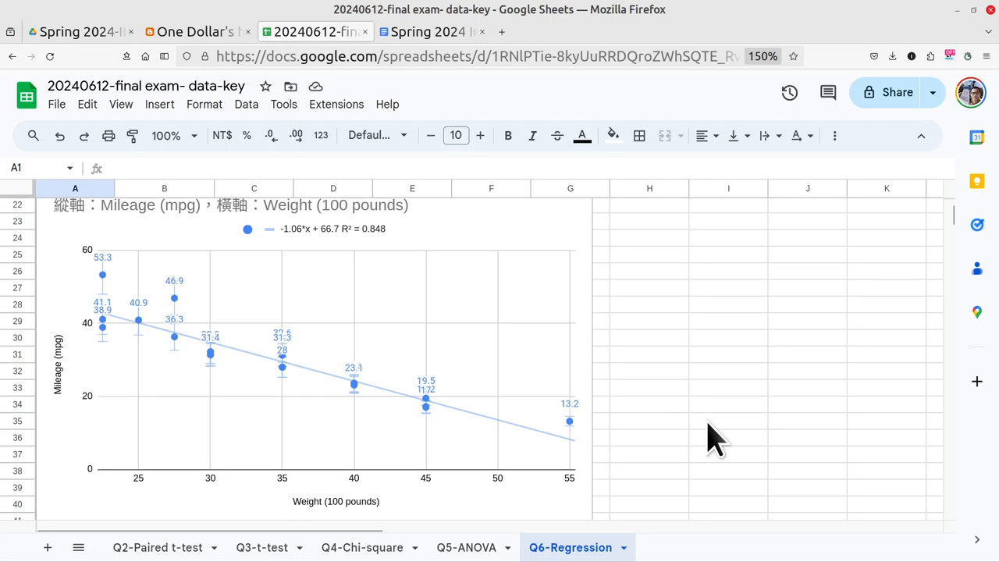
{"action": "scroll", "coordinate": [706, 433], "scroll_direction": "up", "scroll_amount": 3}
{"action": "scroll", "coordinate": [706, 433], "scroll_direction": "up", "scroll_amount": 5}
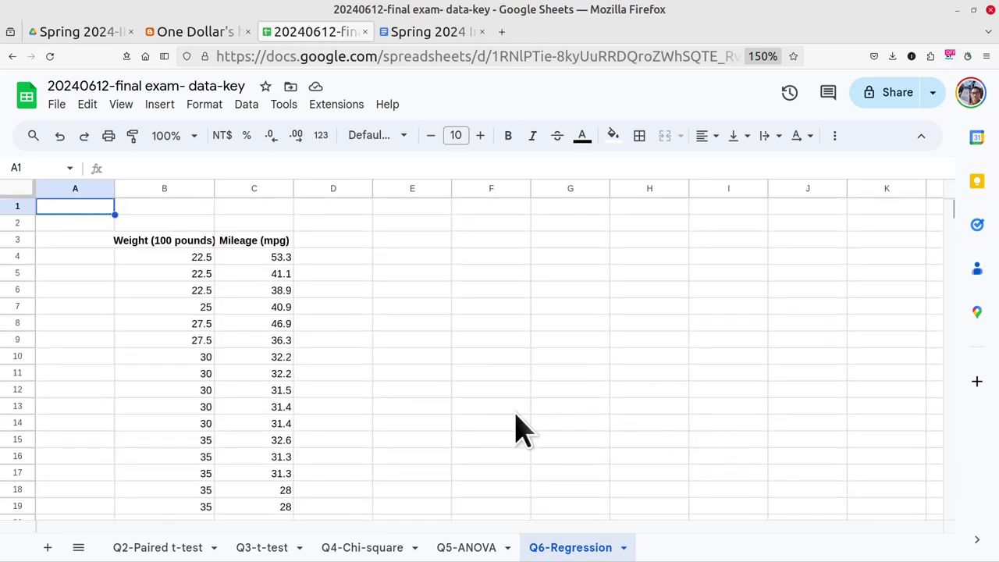
{"action": "left_click", "coordinate": [168, 258]}
{"action": "left_click_drag", "start_coordinate": [232, 282], "coordinate": [273, 314]}
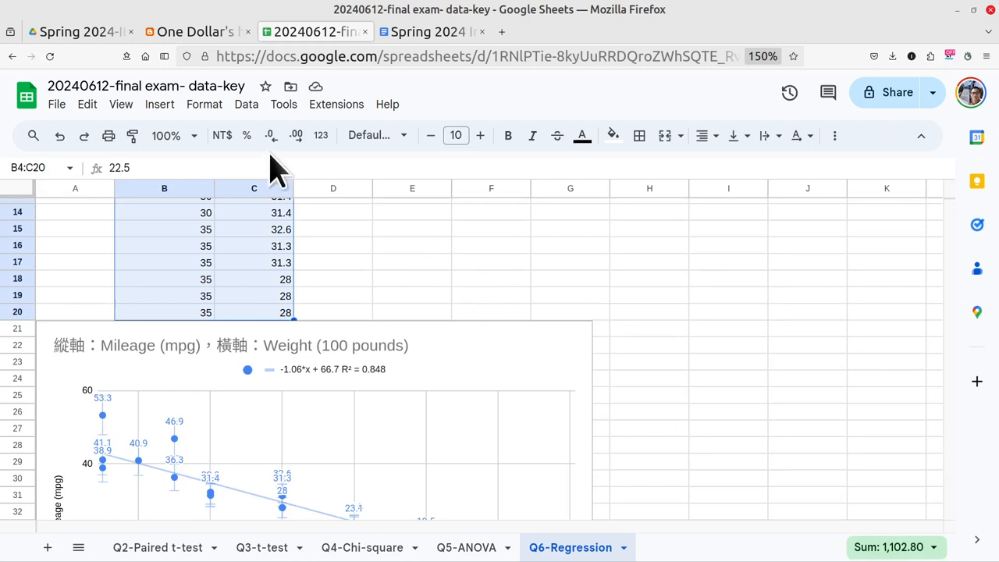
{"action": "left_click", "coordinate": [286, 111]}
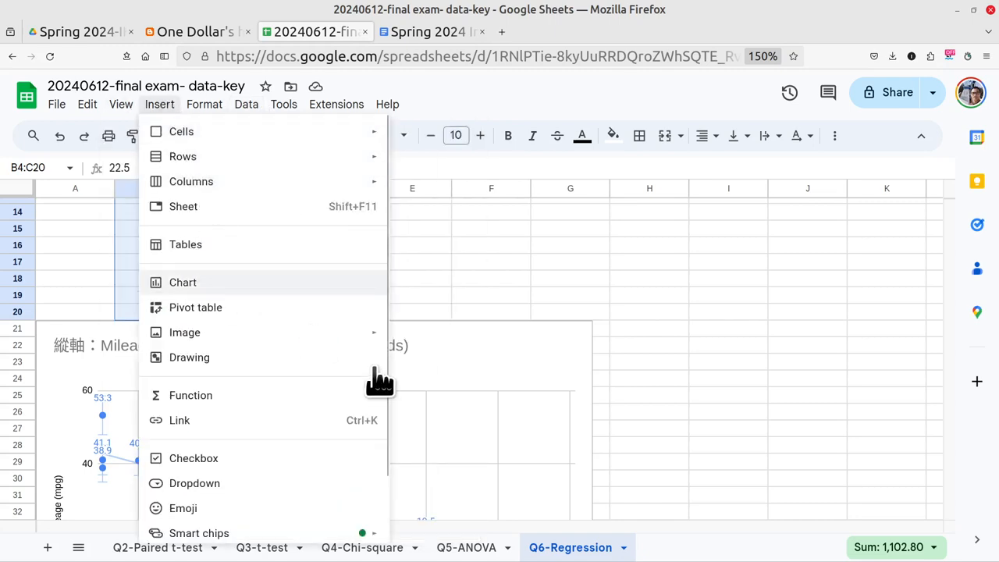
{"action": "left_click", "coordinate": [406, 363]}
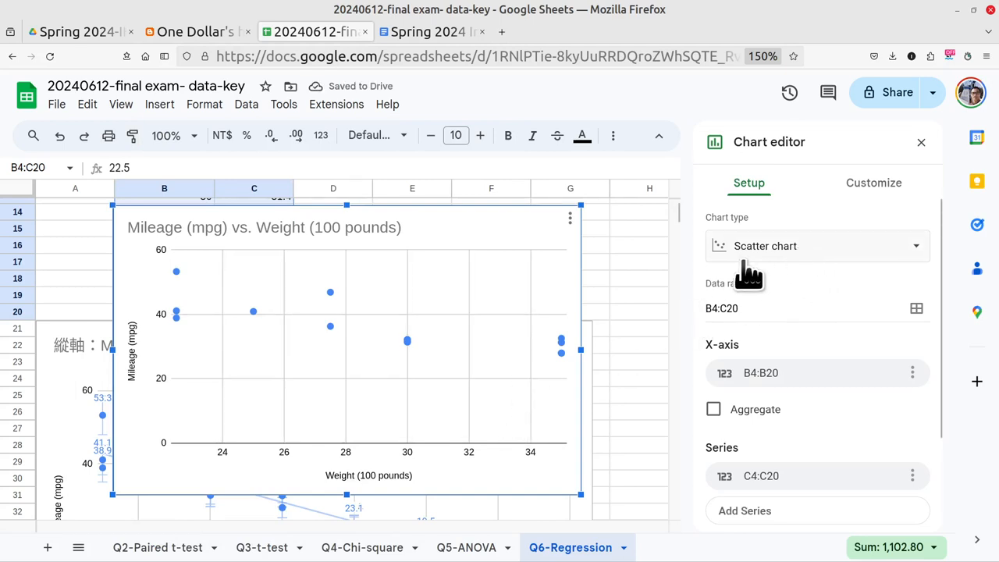
{"action": "left_click", "coordinate": [794, 250]}
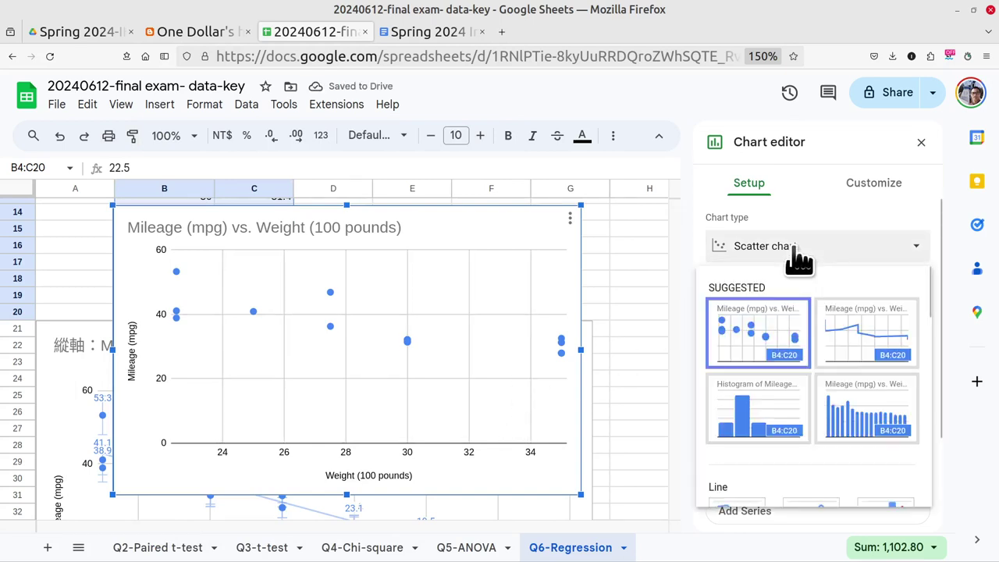
{"action": "left_click", "coordinate": [774, 334]}
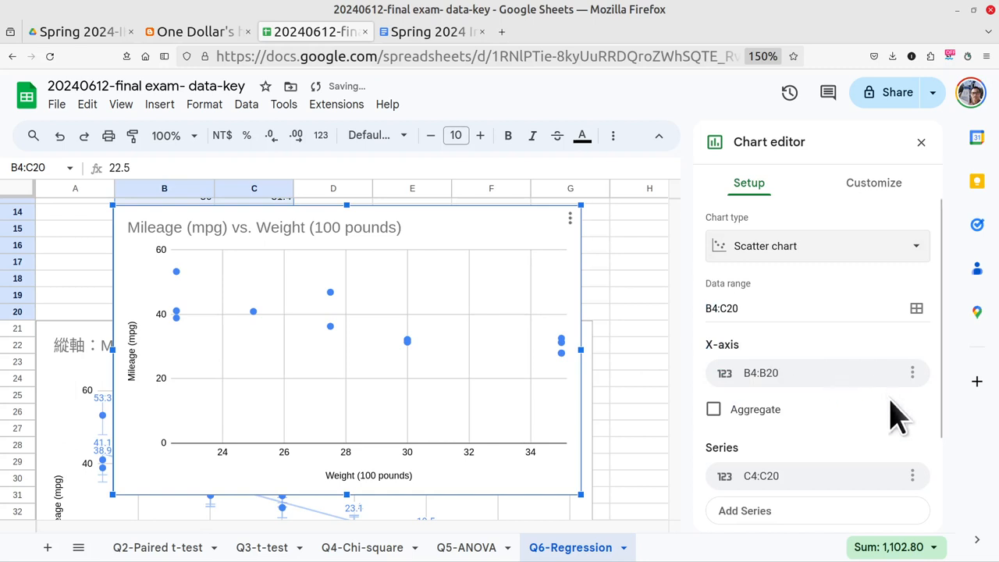
{"action": "scroll", "coordinate": [891, 412], "scroll_direction": "down", "scroll_amount": 3}
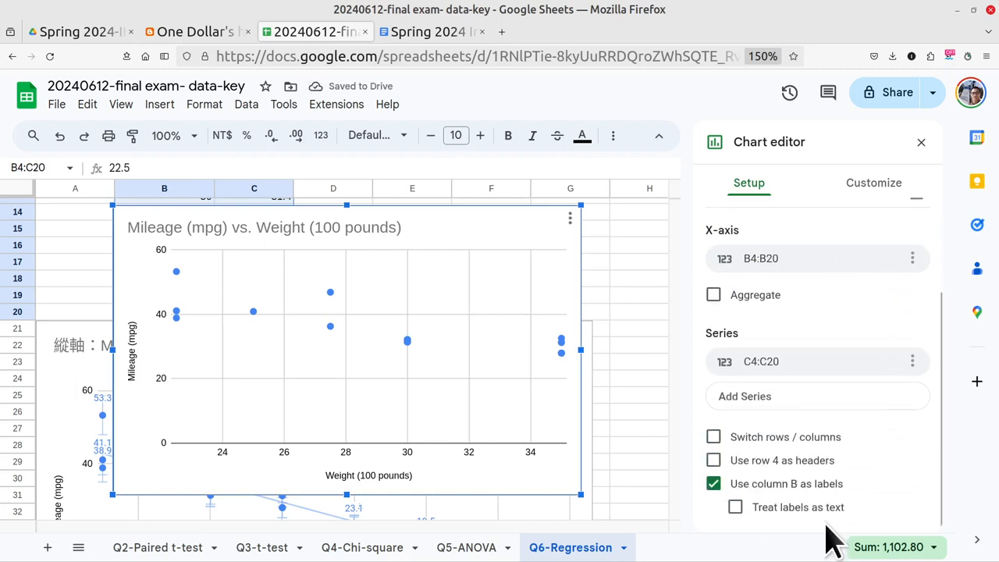
{"action": "left_click", "coordinate": [920, 142]}
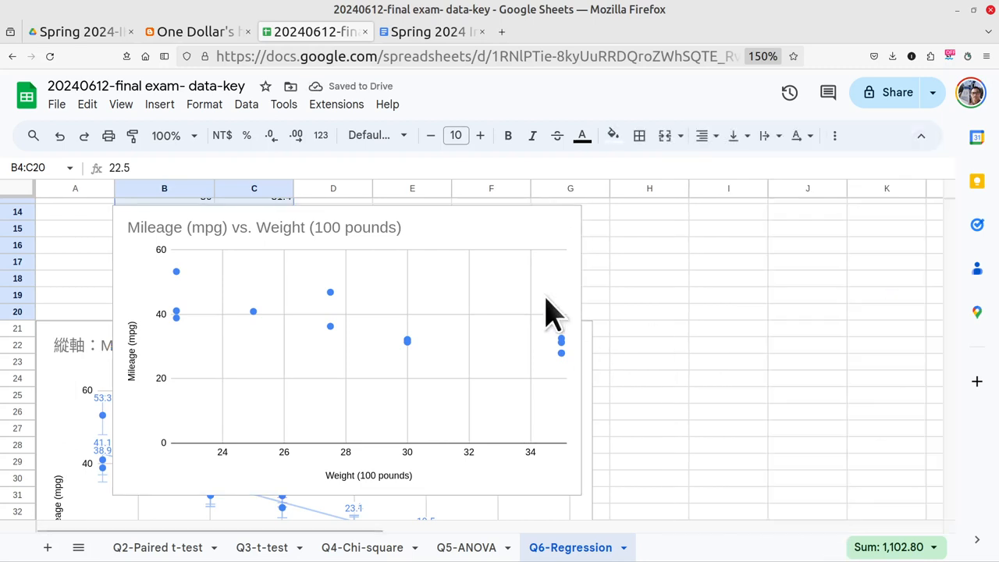
{"action": "left_click_drag", "start_coordinate": [460, 231], "coordinate": [805, 232]}
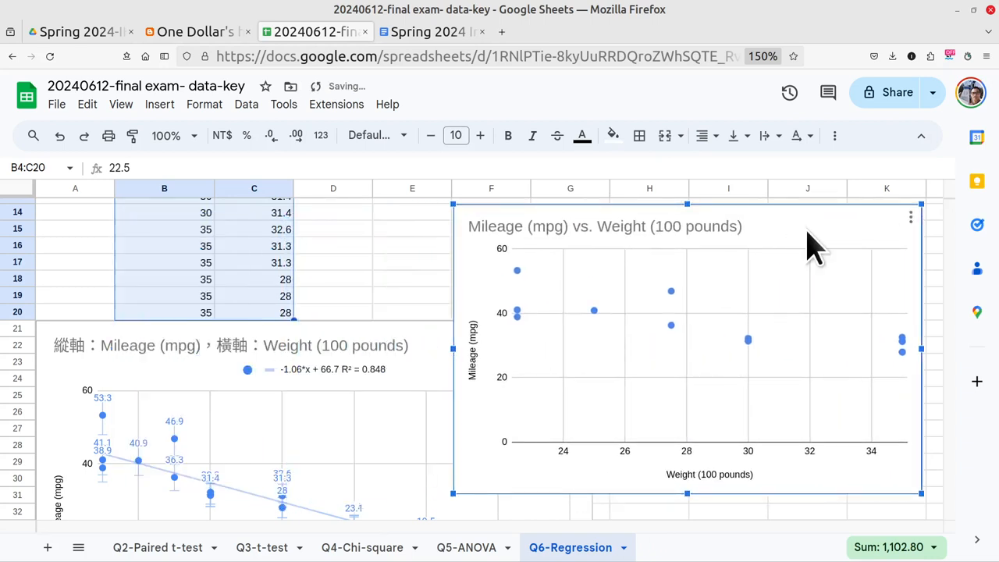
Delete the new scatter chart, select the original regression chart and toggle the menus.
{"action": "key", "text": "Delete"}
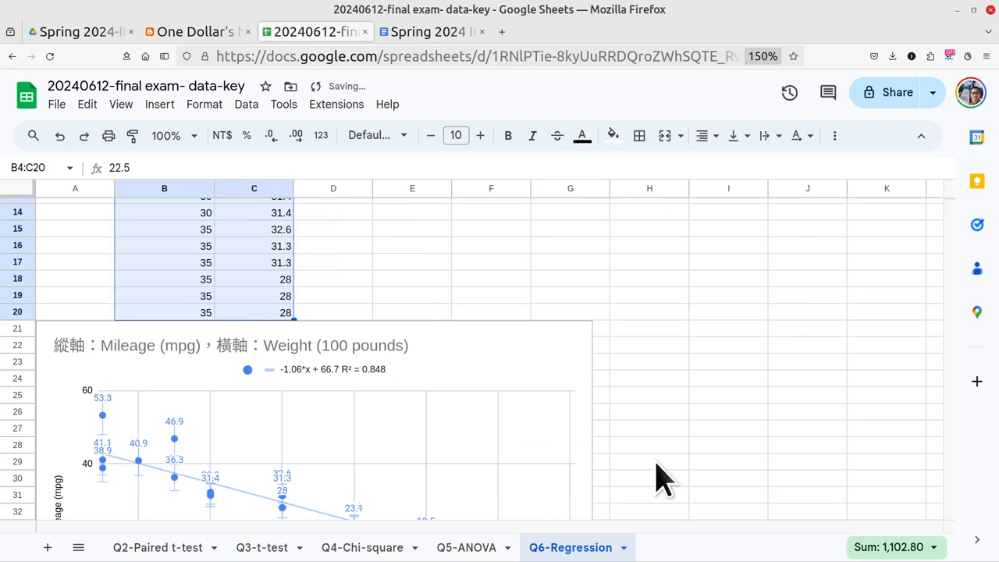
{"action": "scroll", "coordinate": [633, 437], "scroll_direction": "down", "scroll_amount": 2}
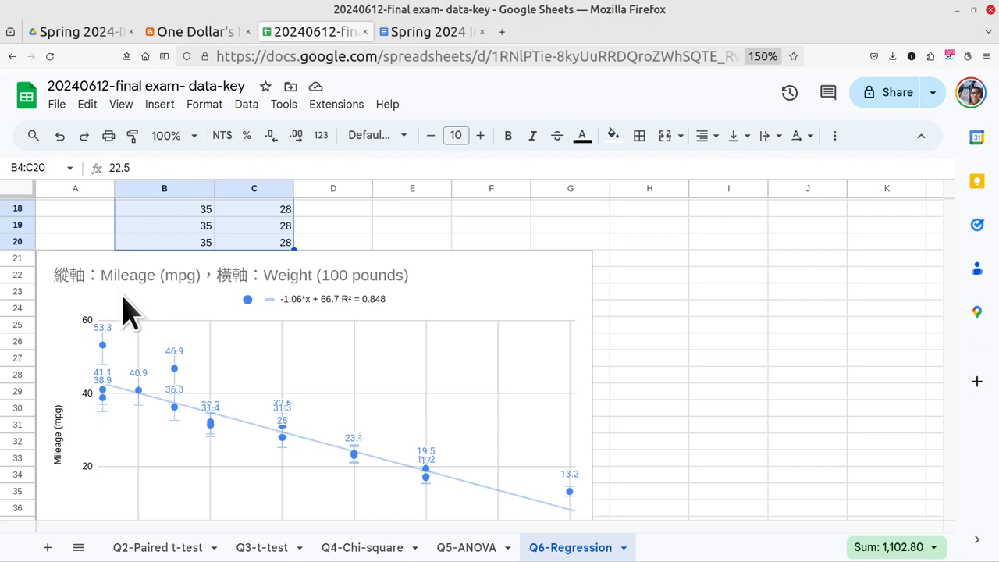
{"action": "scroll", "coordinate": [328, 432], "scroll_direction": "down", "scroll_amount": 2}
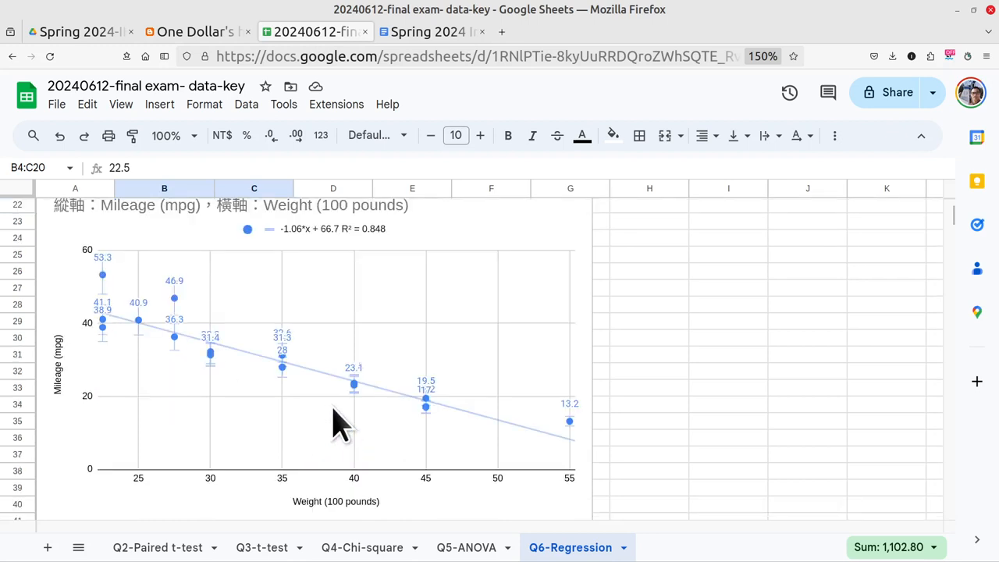
{"action": "left_click", "coordinate": [318, 374]}
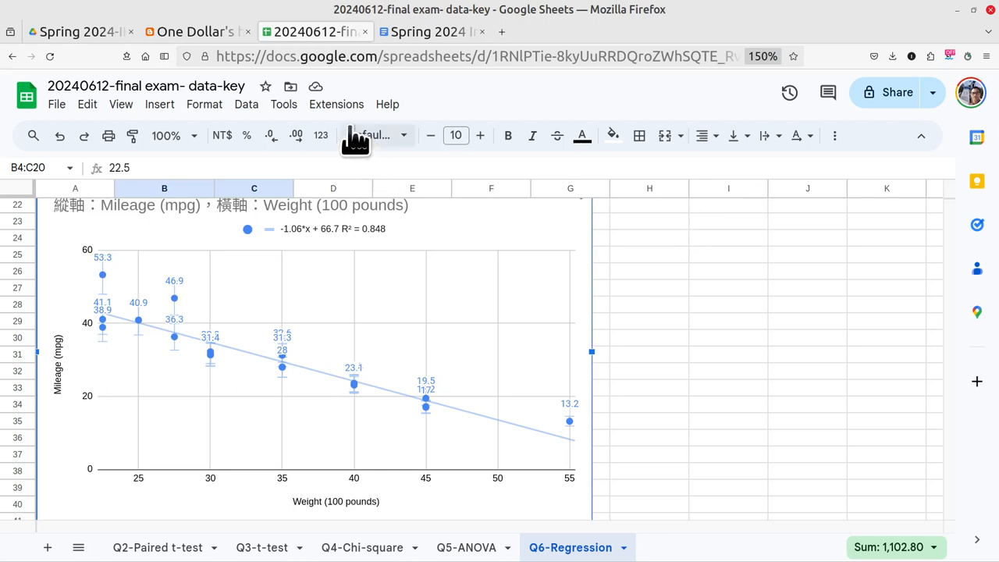
{"action": "left_click", "coordinate": [920, 138]}
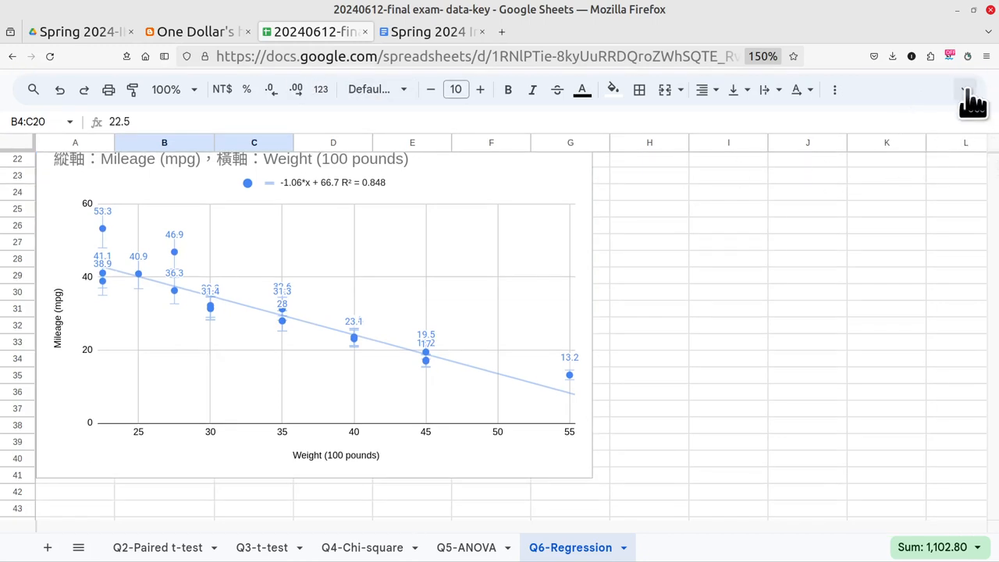
{"action": "left_click", "coordinate": [965, 90]}
Dismiss the Tools menu without choosing anything and select the scatter chart.
{"action": "left_click", "coordinate": [284, 104]}
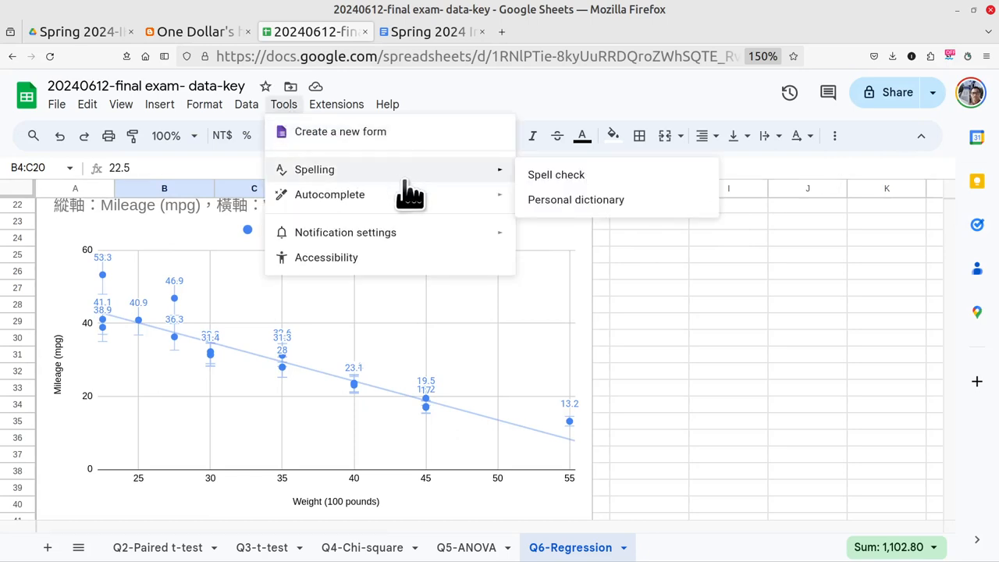
{"action": "mouse_move", "coordinate": [346, 232]}
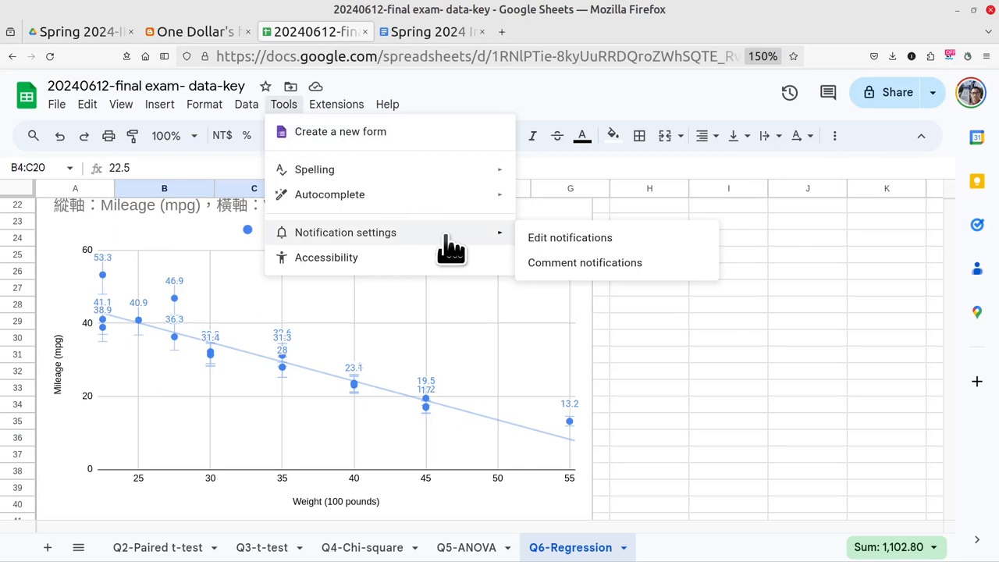
{"action": "left_click", "coordinate": [706, 404]}
{"action": "left_click", "coordinate": [421, 244]}
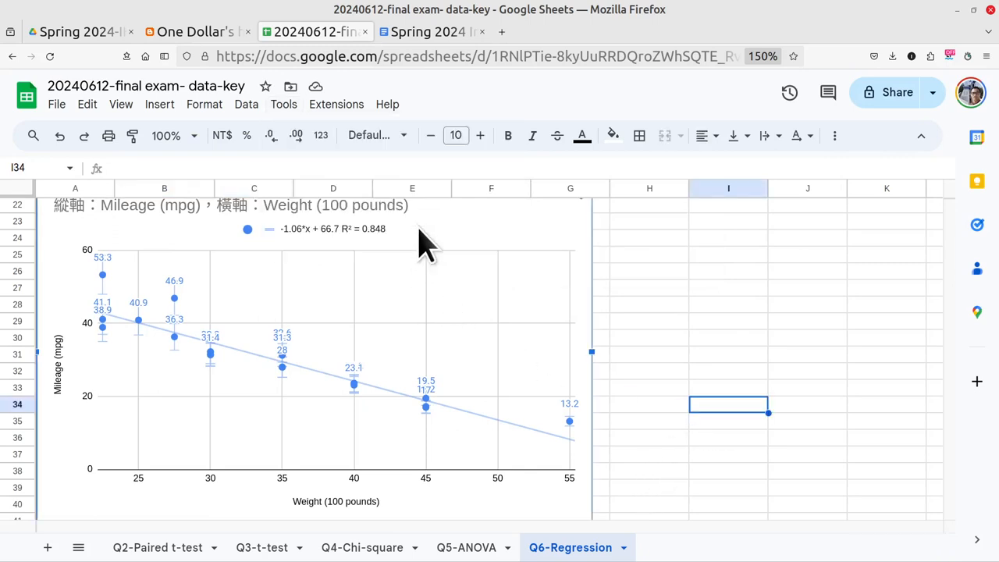
In the Chart editor's Customize settings, expand the Series section down to the trendline options.
{"action": "double_click", "coordinate": [425, 234]}
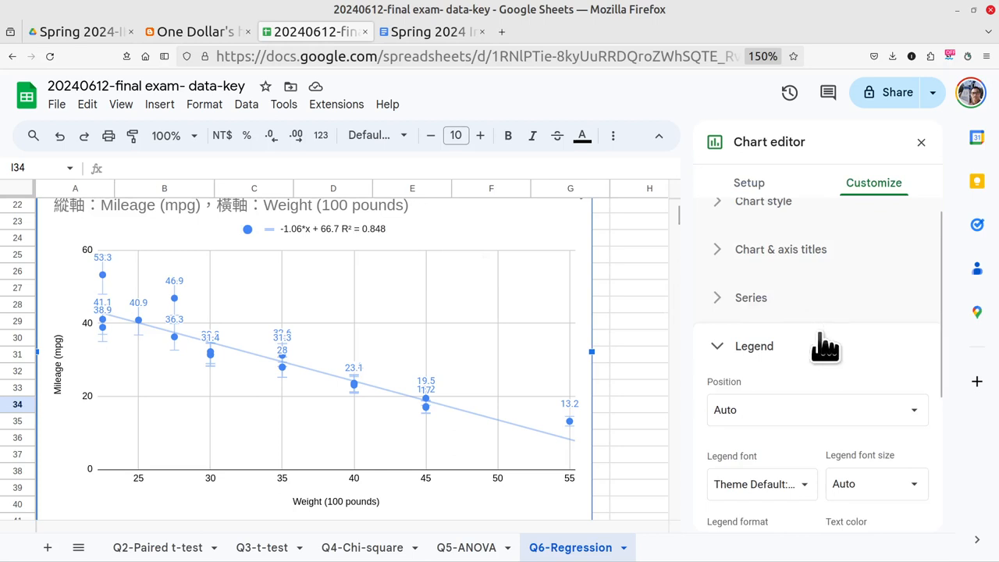
{"action": "scroll", "coordinate": [829, 352], "scroll_direction": "down", "scroll_amount": 2}
{"action": "scroll", "coordinate": [829, 352], "scroll_direction": "down", "scroll_amount": 2}
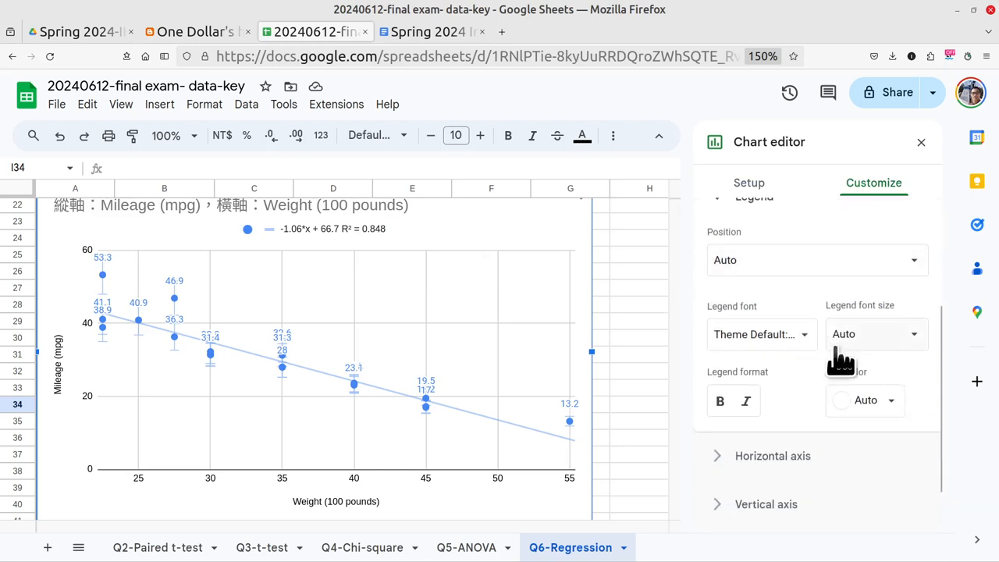
{"action": "scroll", "coordinate": [836, 357], "scroll_direction": "down", "scroll_amount": 2}
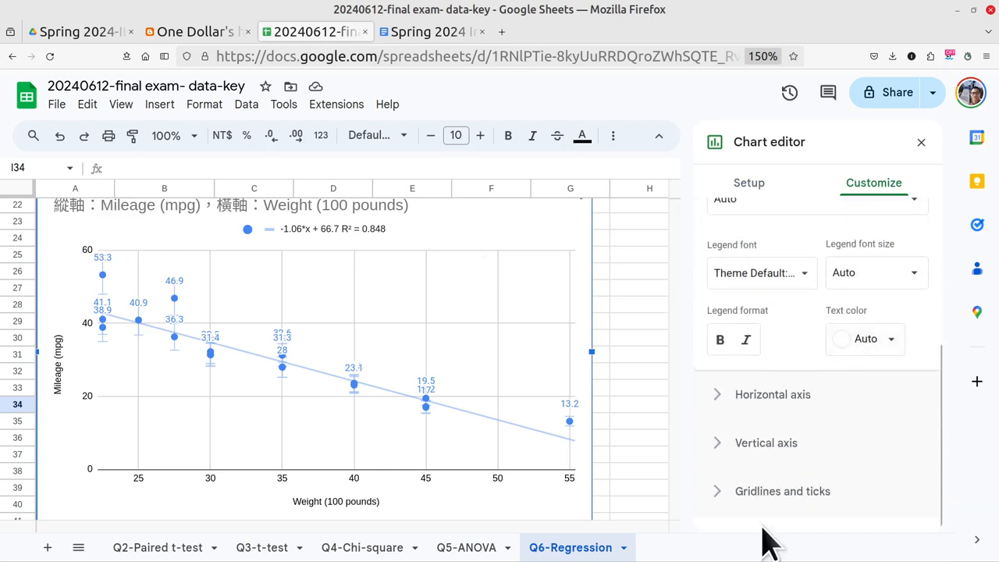
{"action": "scroll", "coordinate": [781, 481], "scroll_direction": "up", "scroll_amount": 3}
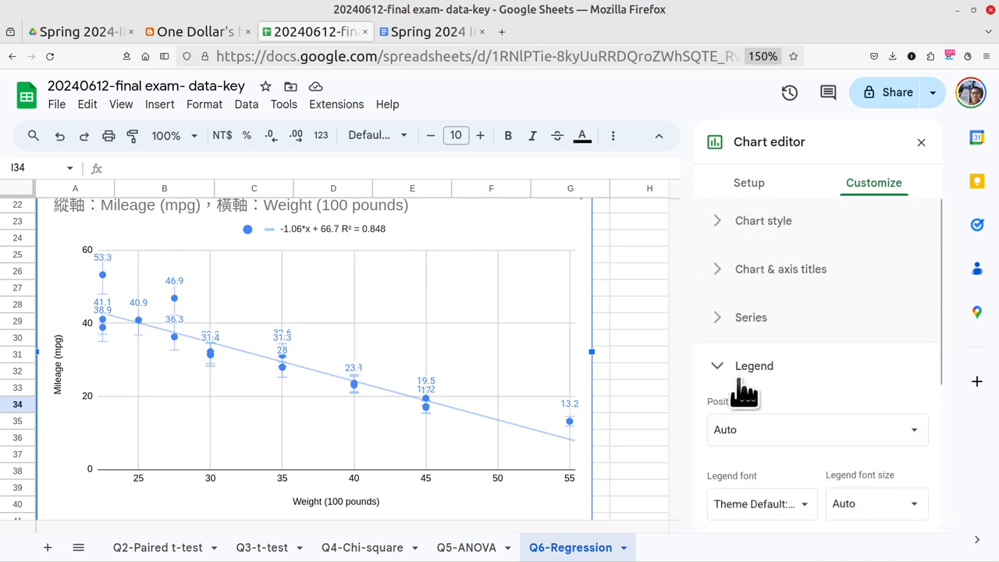
{"action": "left_click", "coordinate": [723, 334]}
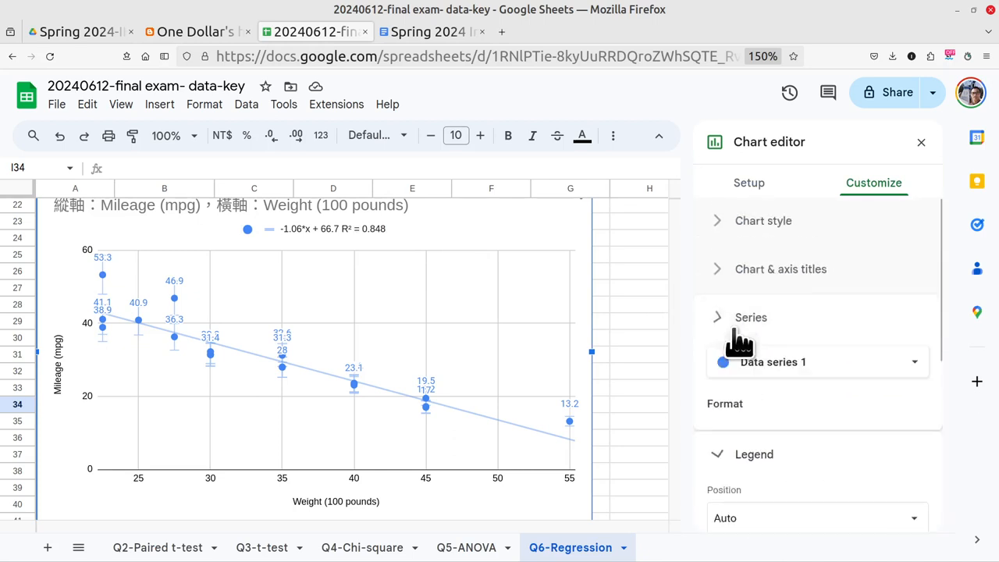
{"action": "left_click", "coordinate": [723, 269]}
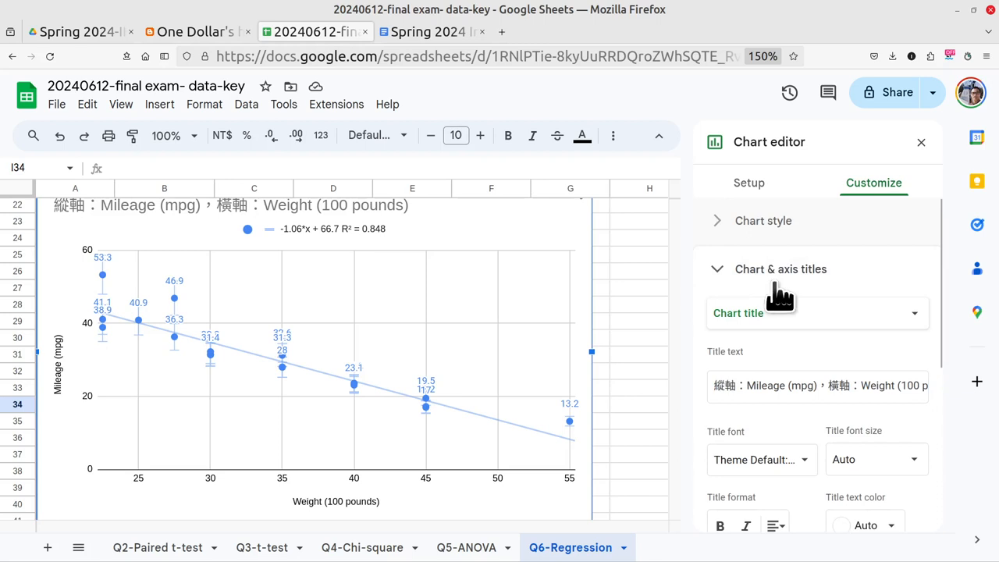
{"action": "scroll", "coordinate": [905, 375], "scroll_direction": "down", "scroll_amount": 1}
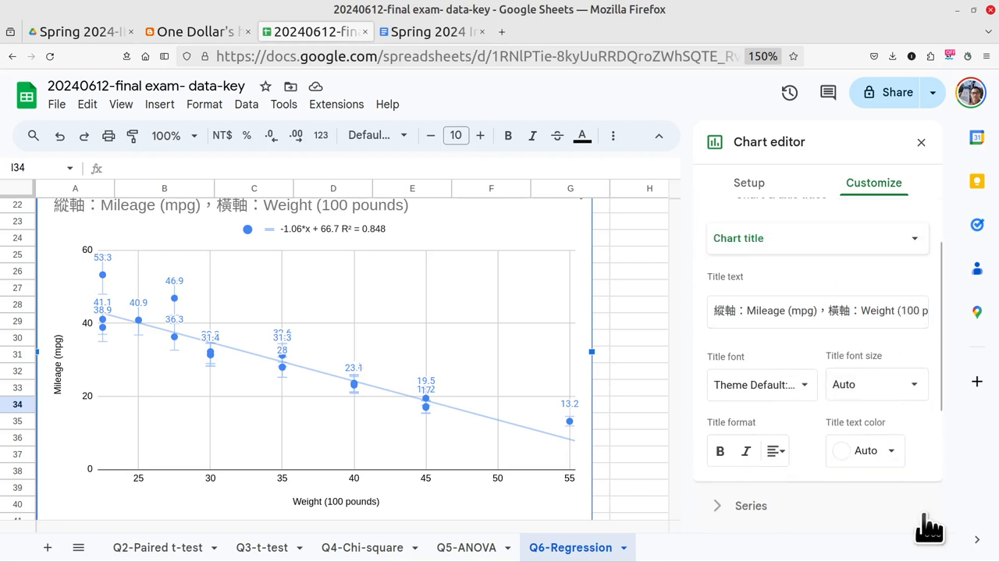
{"action": "scroll", "coordinate": [867, 383], "scroll_direction": "down", "scroll_amount": 2}
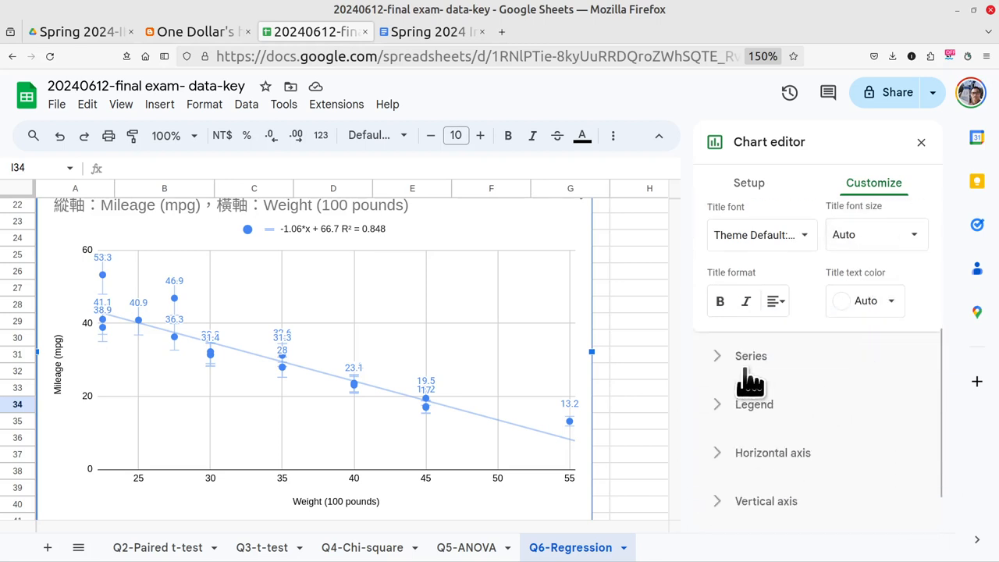
{"action": "left_click", "coordinate": [721, 359]}
{"action": "scroll", "coordinate": [888, 419], "scroll_direction": "down", "scroll_amount": 2}
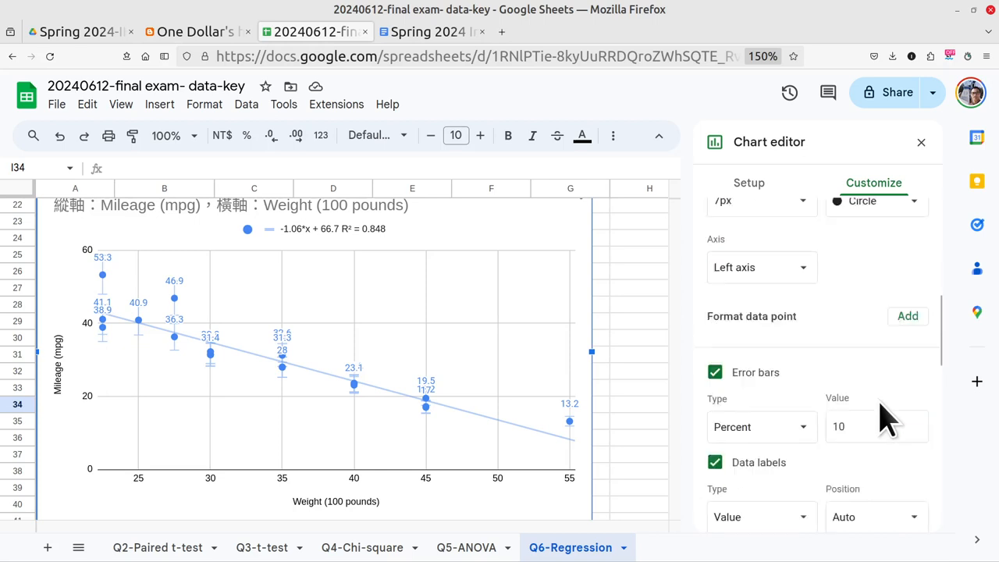
{"action": "scroll", "coordinate": [888, 421], "scroll_direction": "down", "scroll_amount": 3}
{"action": "scroll", "coordinate": [887, 429], "scroll_direction": "down", "scroll_amount": 2}
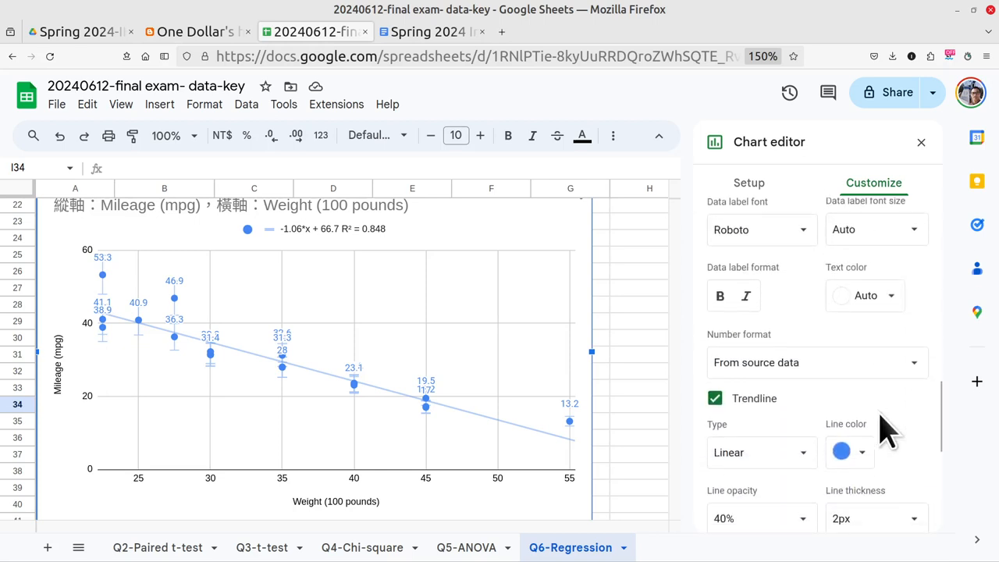
{"action": "scroll", "coordinate": [908, 437], "scroll_direction": "down", "scroll_amount": 1}
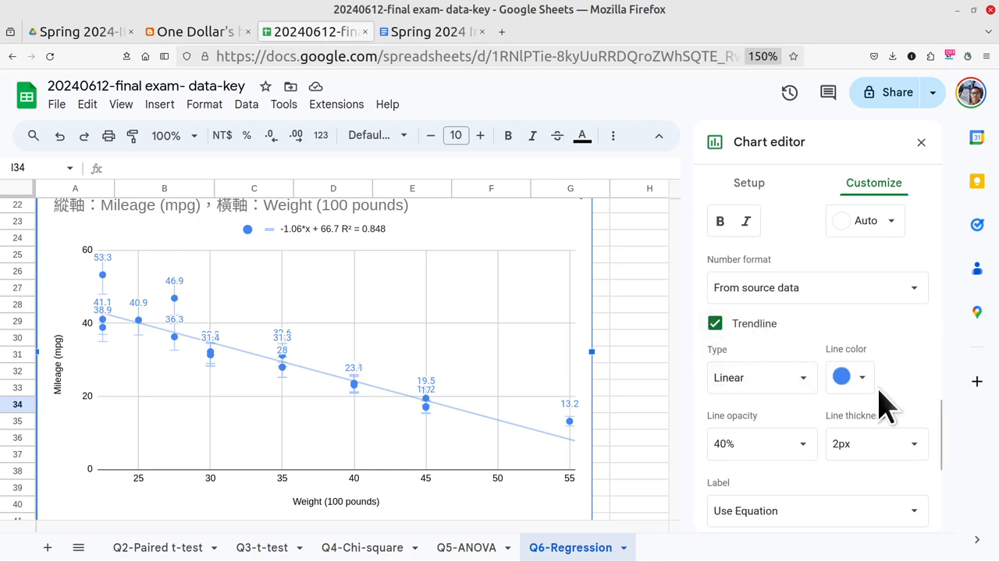
Give the trend line red colour, 100% opacity and 4px thickness.
{"action": "left_click", "coordinate": [854, 375]}
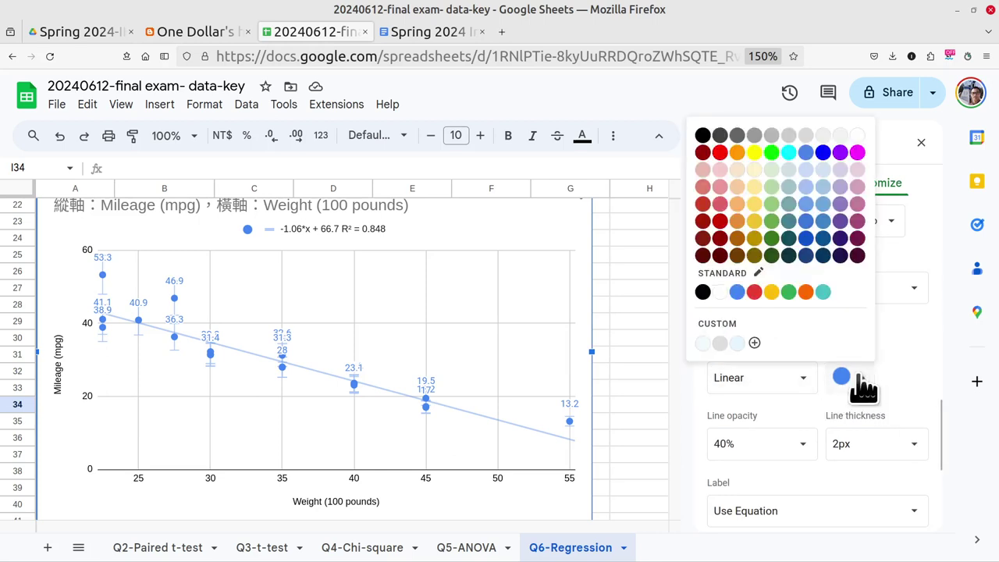
{"action": "left_click", "coordinate": [723, 154]}
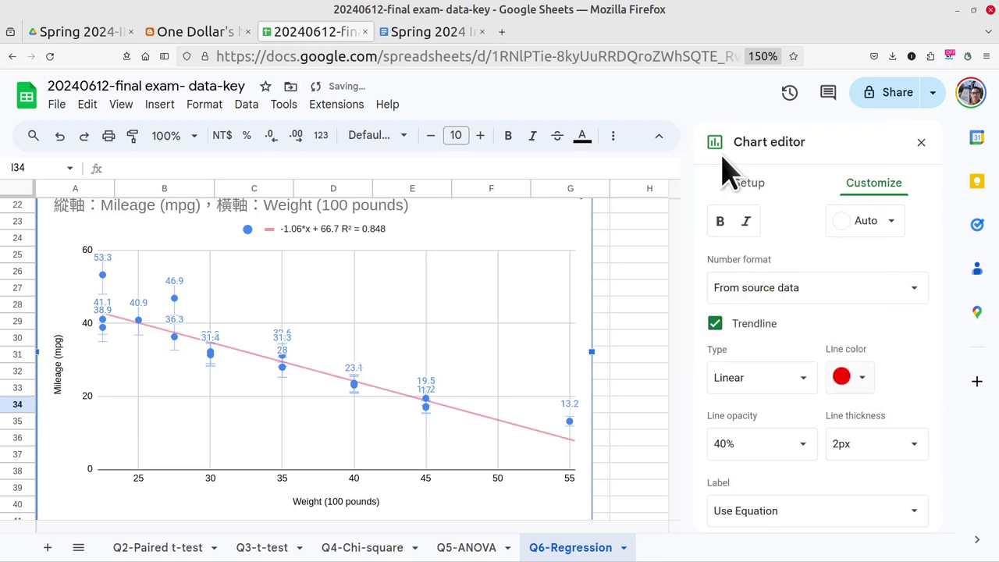
{"action": "left_click", "coordinate": [804, 446]}
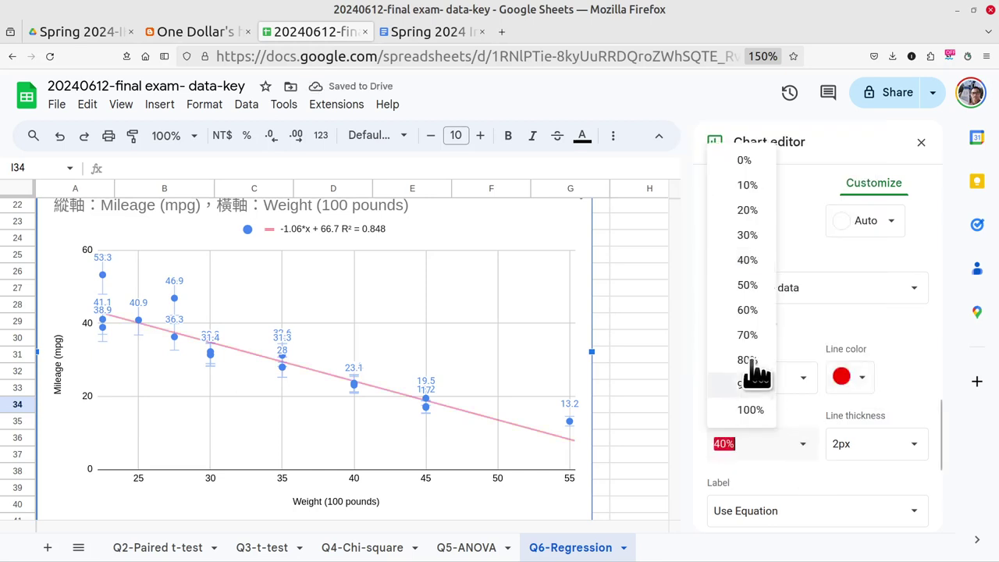
{"action": "left_click", "coordinate": [745, 164]}
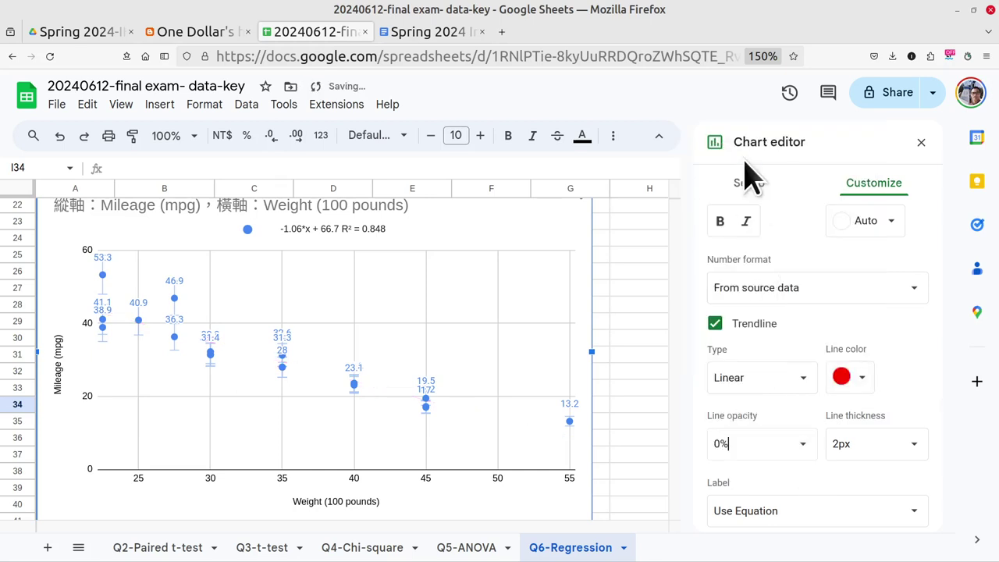
{"action": "left_click", "coordinate": [811, 443]}
{"action": "left_click", "coordinate": [765, 408]}
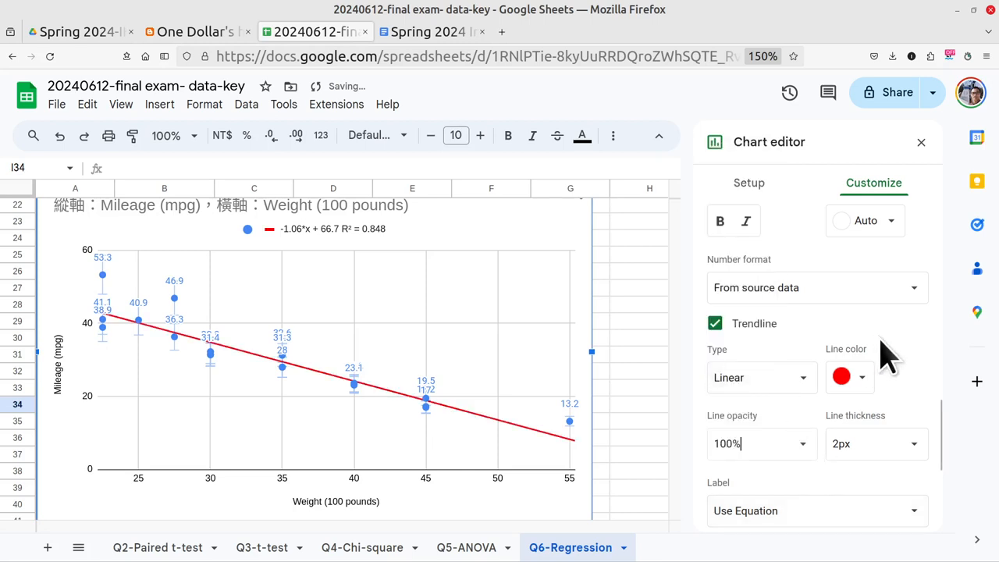
{"action": "left_click", "coordinate": [899, 438]}
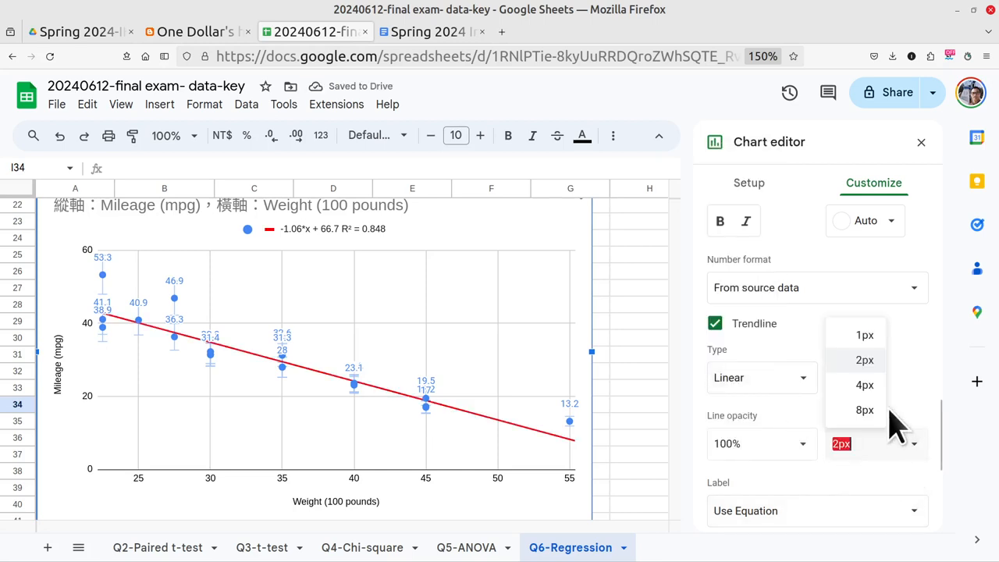
{"action": "left_click", "coordinate": [866, 385]}
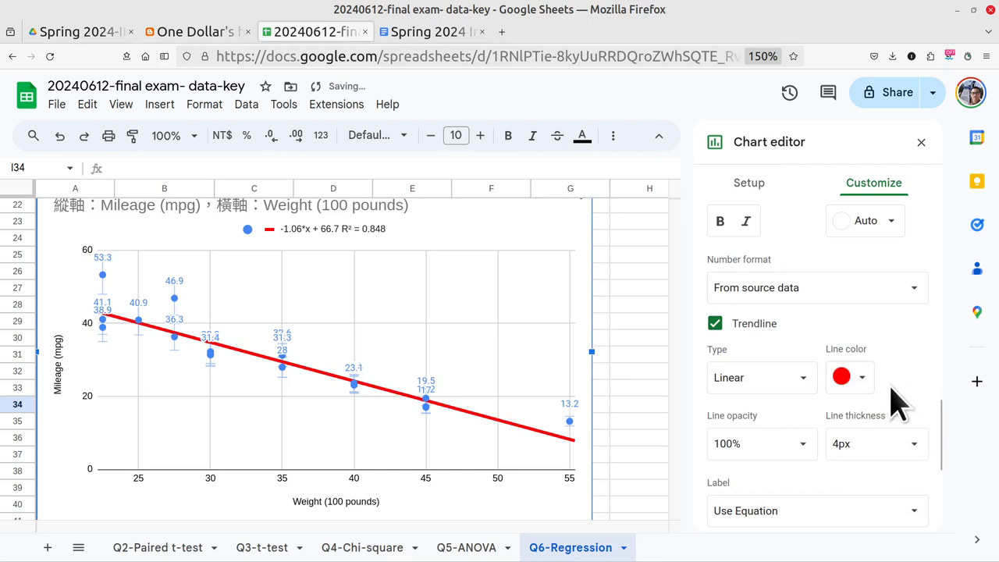
{"action": "scroll", "coordinate": [899, 401], "scroll_direction": "down", "scroll_amount": 1}
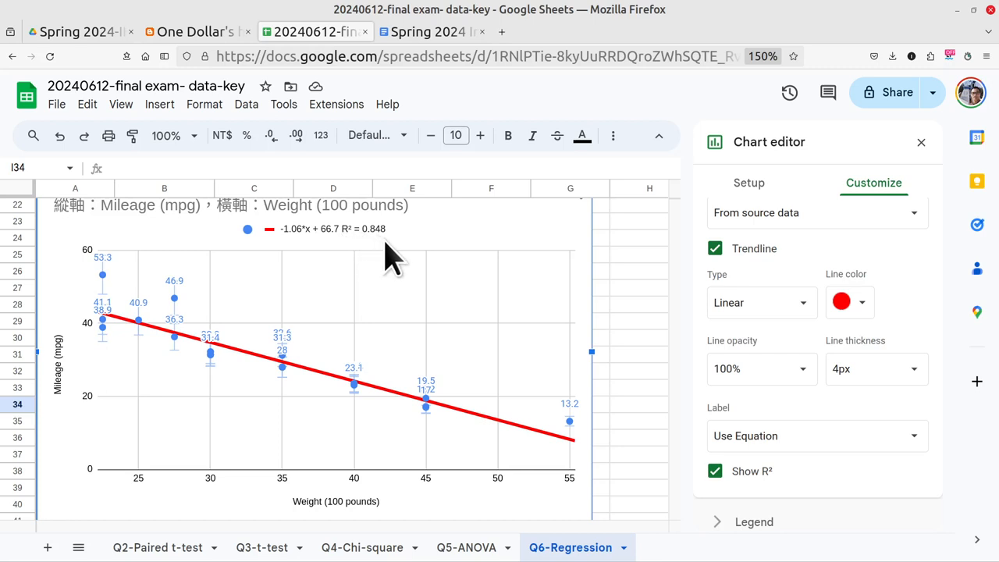
Restore the browser, close the Chart editor and select the Question 6 answer lines in Writer.
{"action": "left_click", "coordinate": [973, 10]}
{"action": "scroll", "coordinate": [806, 396], "scroll_direction": "down", "scroll_amount": 3}
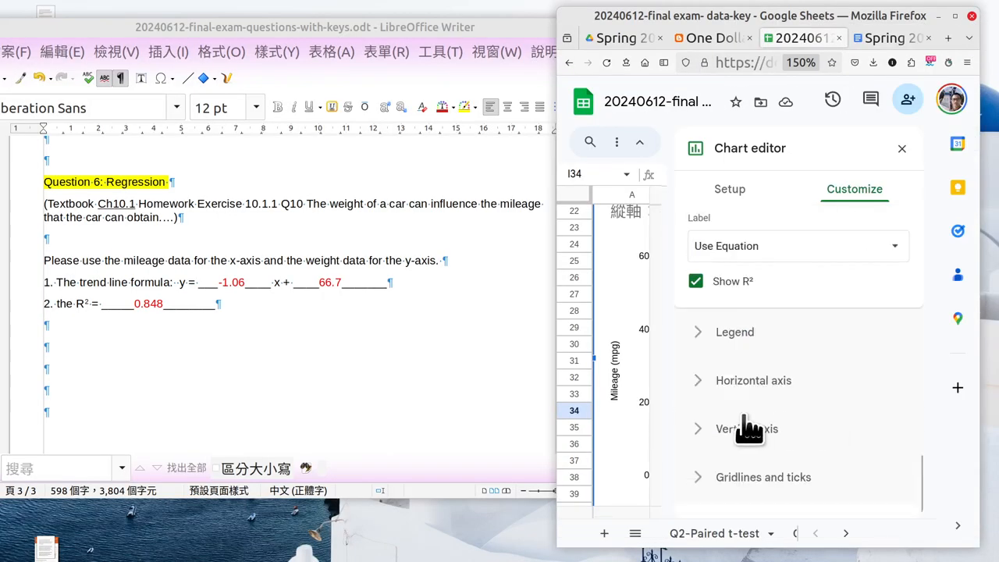
{"action": "left_click", "coordinate": [901, 148]}
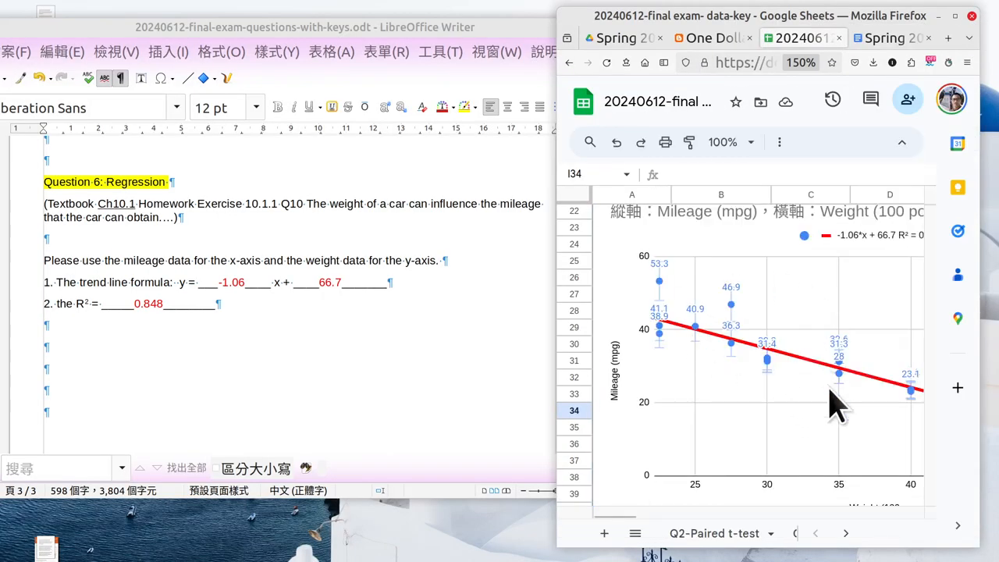
{"action": "scroll", "coordinate": [812, 390], "scroll_direction": "up", "scroll_amount": 2}
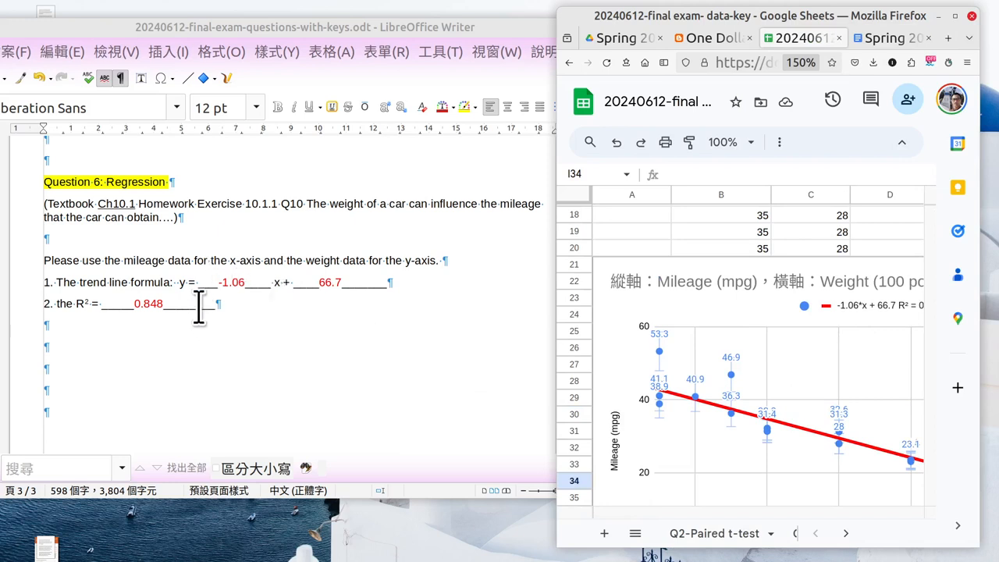
{"action": "left_click_drag", "start_coordinate": [197, 304], "coordinate": [151, 261]}
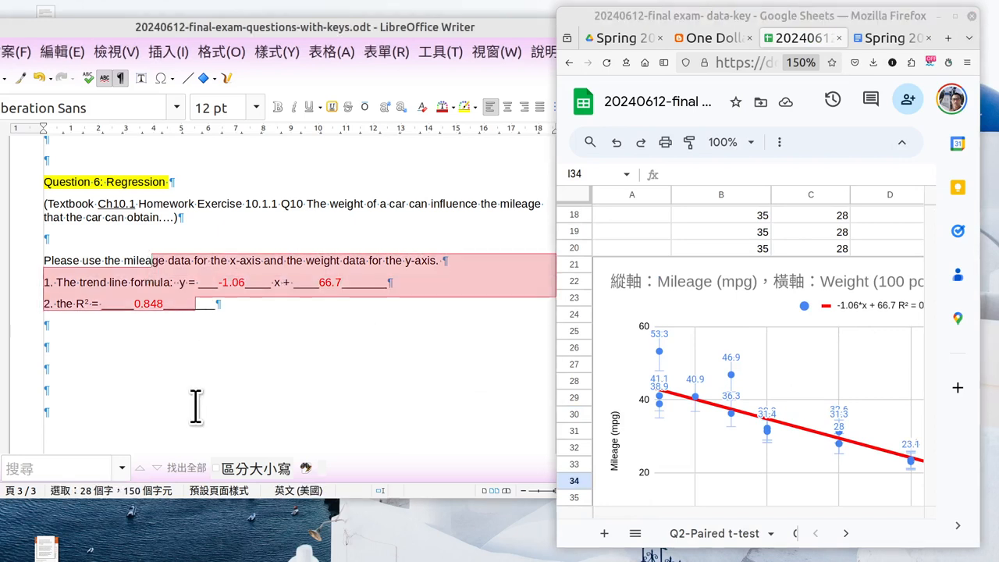